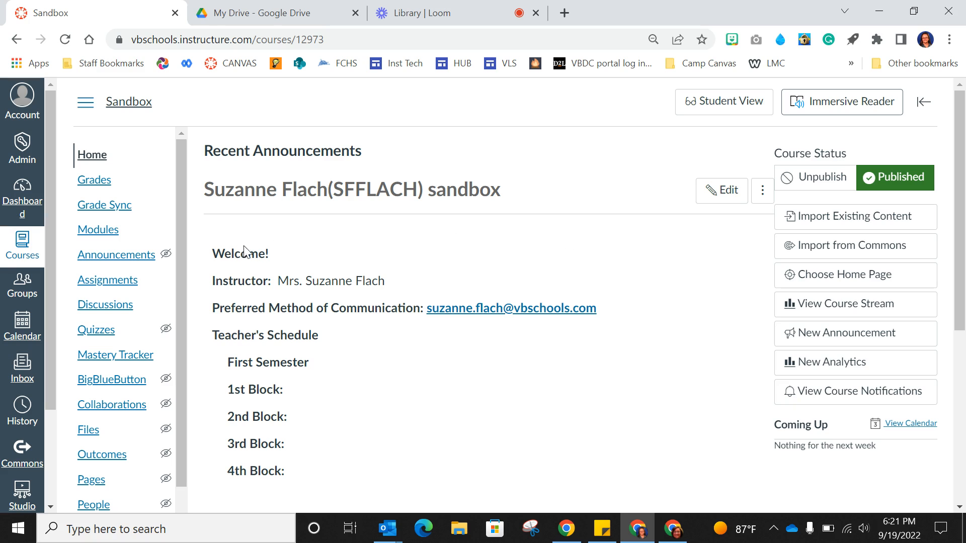
# Step: Create a new assignment in the Sandbox course and name it "Essay #3 Rough Draft"
pyautogui.click(104, 285)
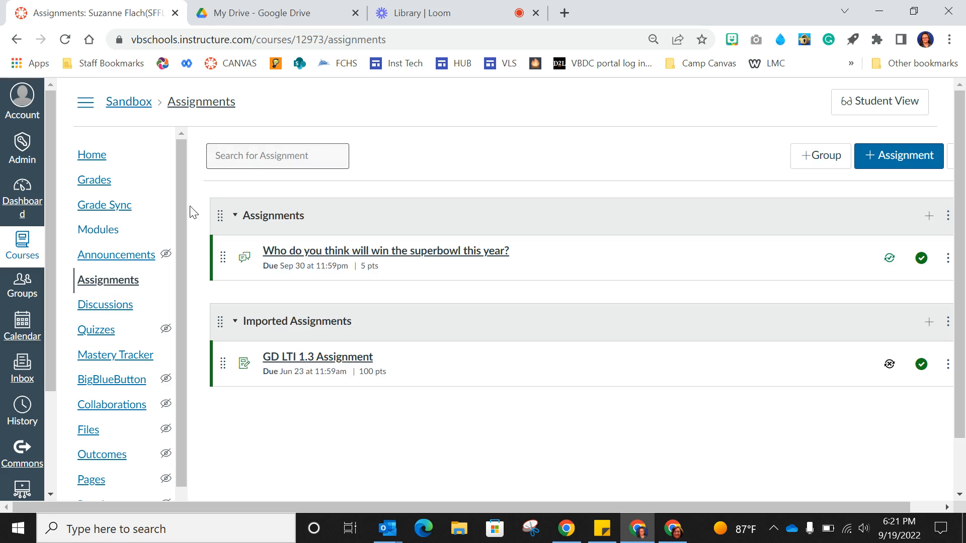
pyautogui.click(901, 164)
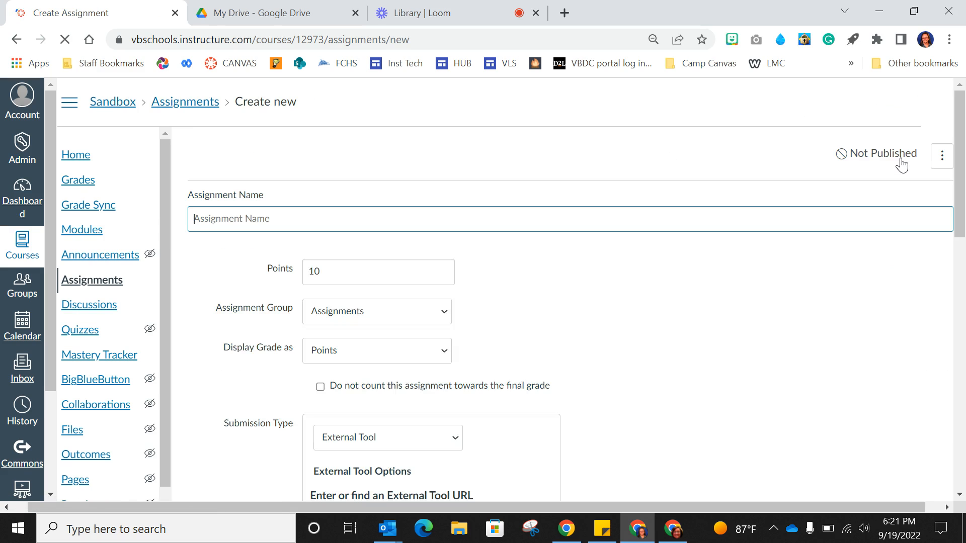
pyautogui.click(499, 218)
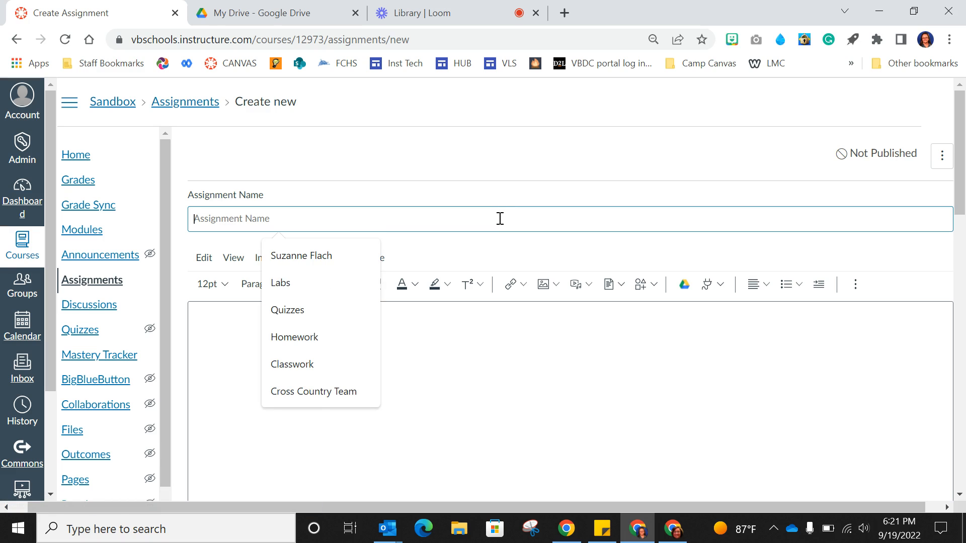
pyautogui.write('Essay')
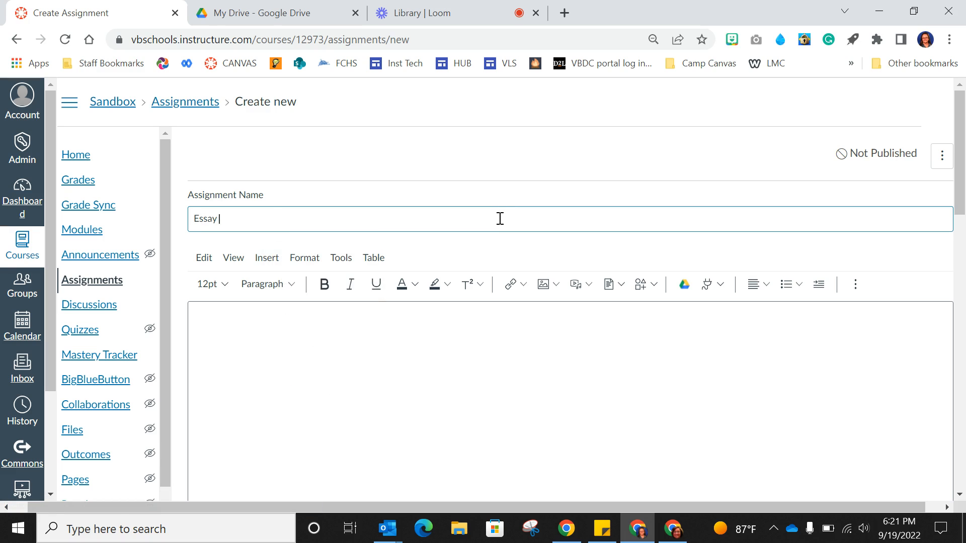
pyautogui.write(' #3 Rough Draft')
pyautogui.click(470, 318)
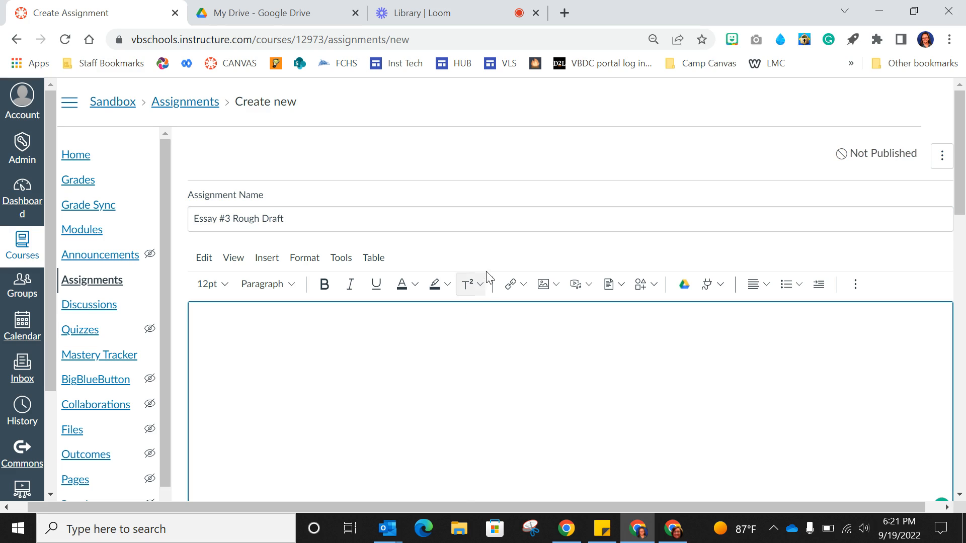
# Step: Set the assignment's points to 25 and keep it in the Assignments group
pyautogui.scroll(-3, 481, 355)
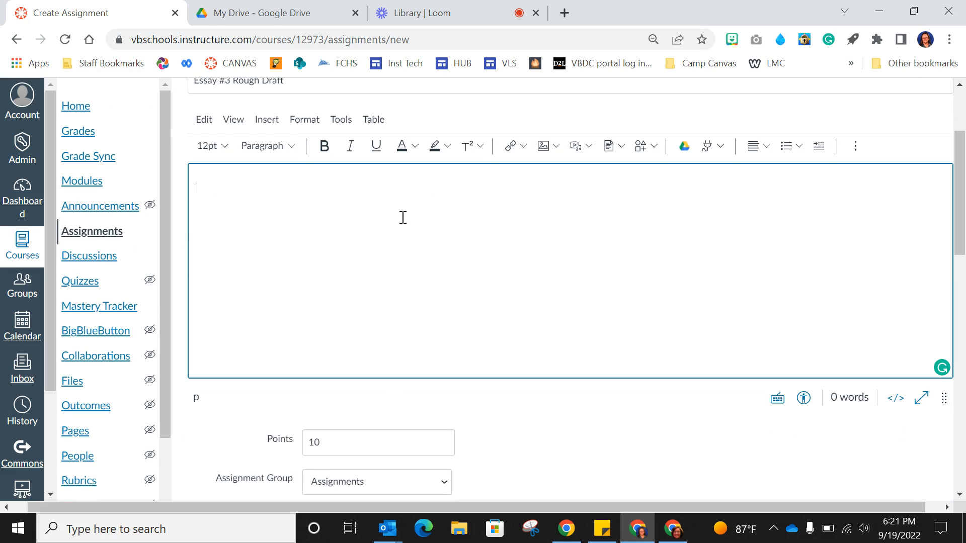
pyautogui.scroll(-3, 403, 218)
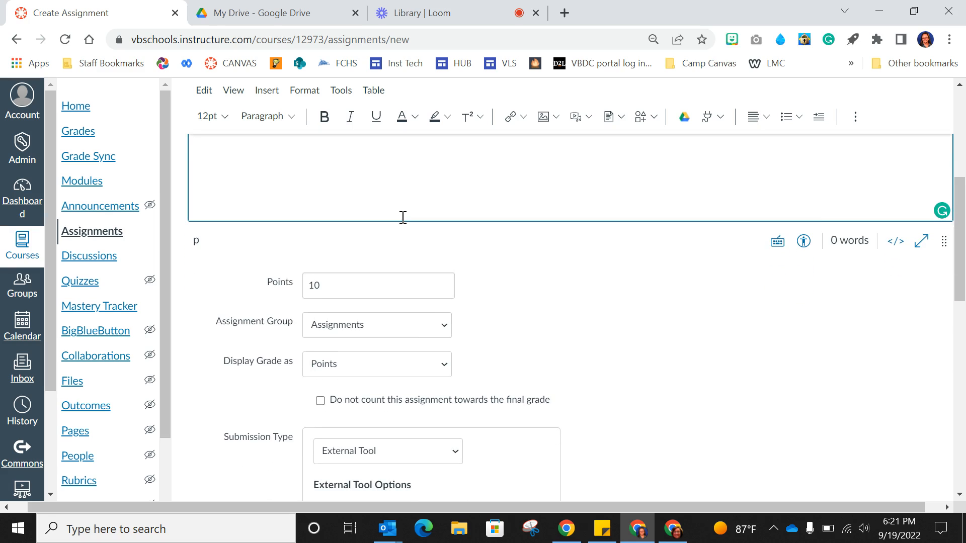
pyautogui.click(393, 284)
pyautogui.press('BackSpace')
pyautogui.press('BackSpace')
pyautogui.write('25')
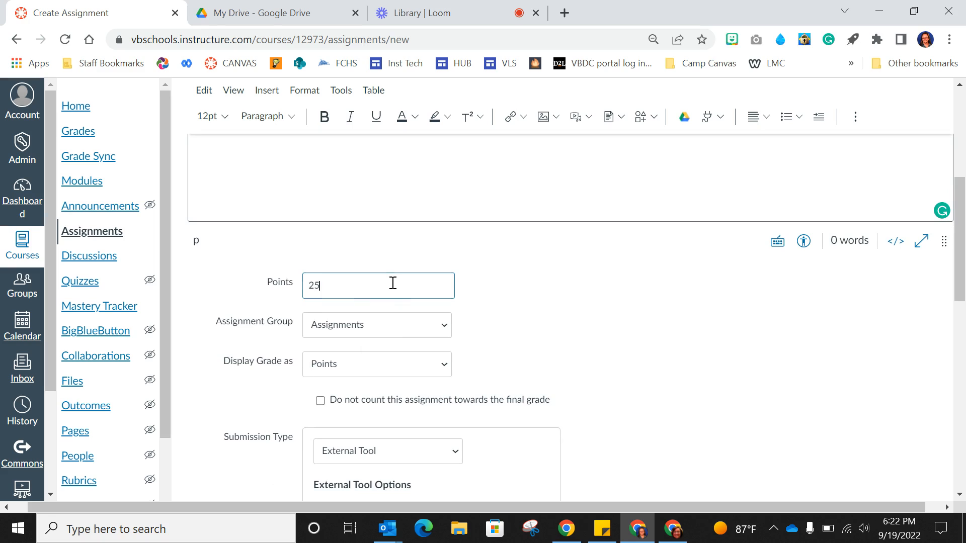
pyautogui.click(382, 325)
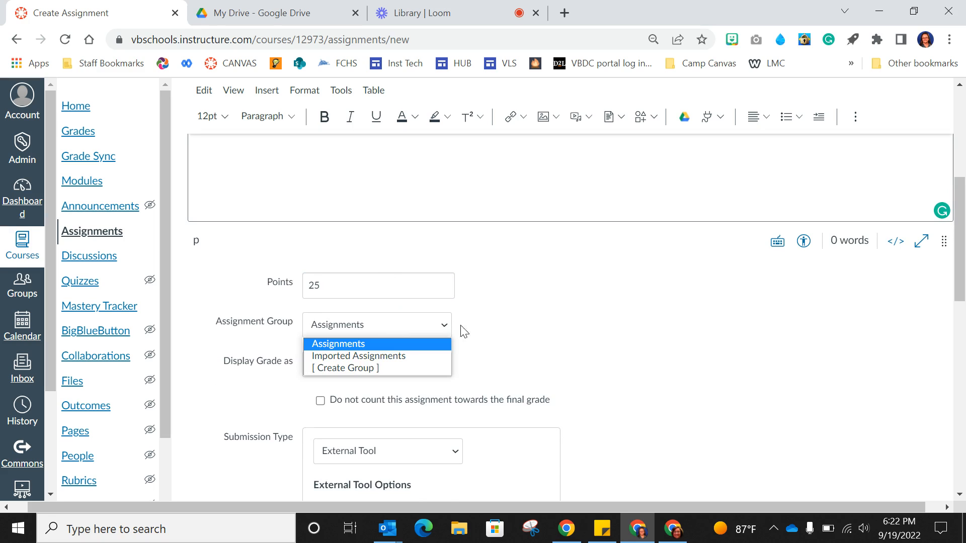
pyautogui.click(427, 345)
pyautogui.click(504, 334)
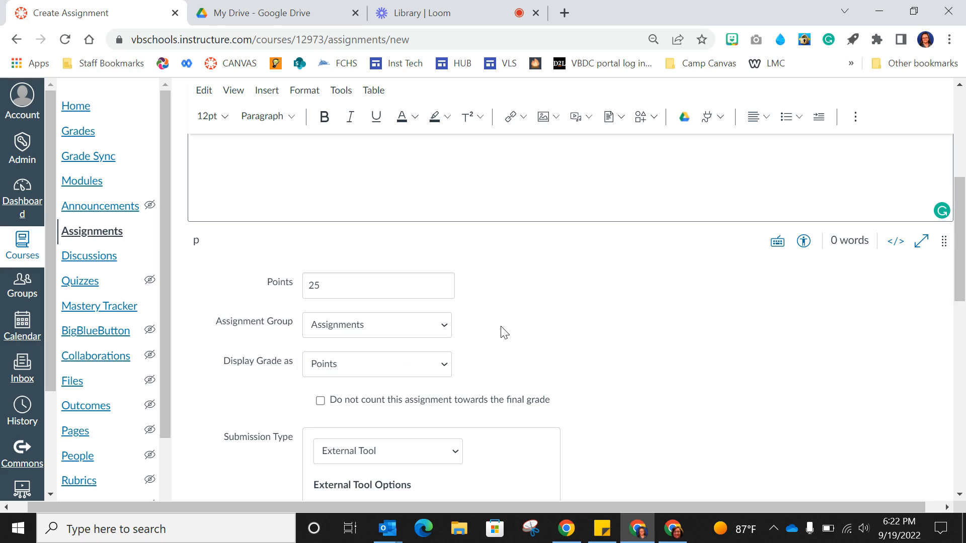
# Step: Keep External Tool as the submission type and launch Google Assignments (LTI 1.3) with the suggested account
pyautogui.scroll(-3, 506, 345)
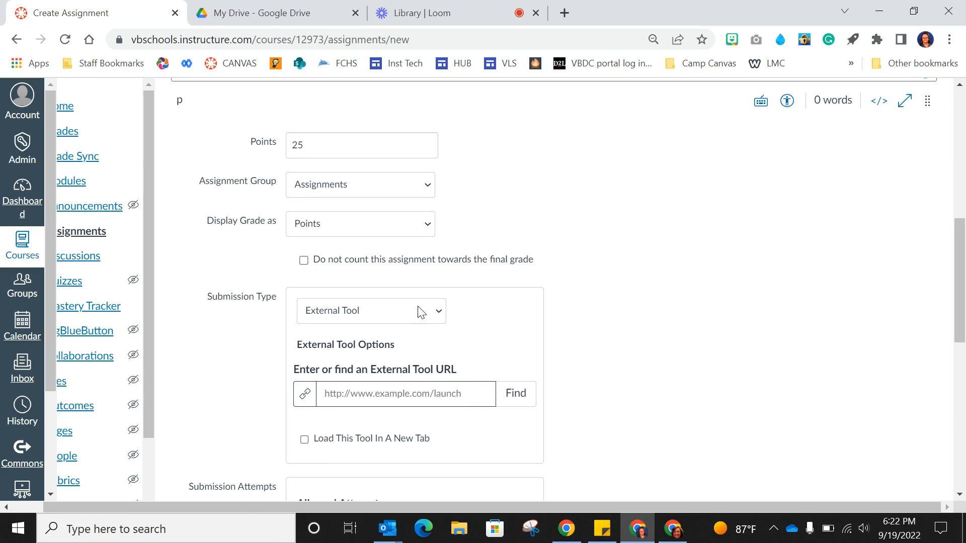
pyautogui.click(336, 311)
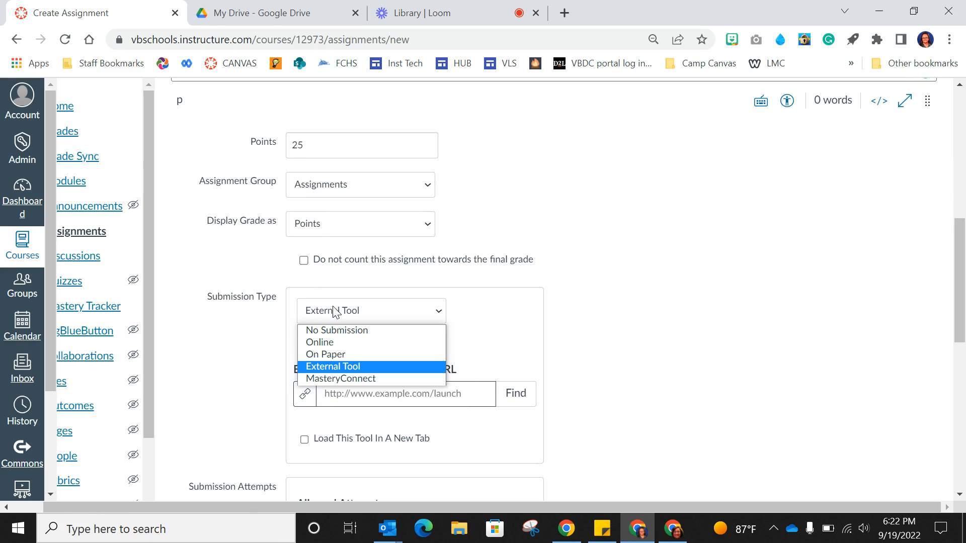
pyautogui.click(341, 367)
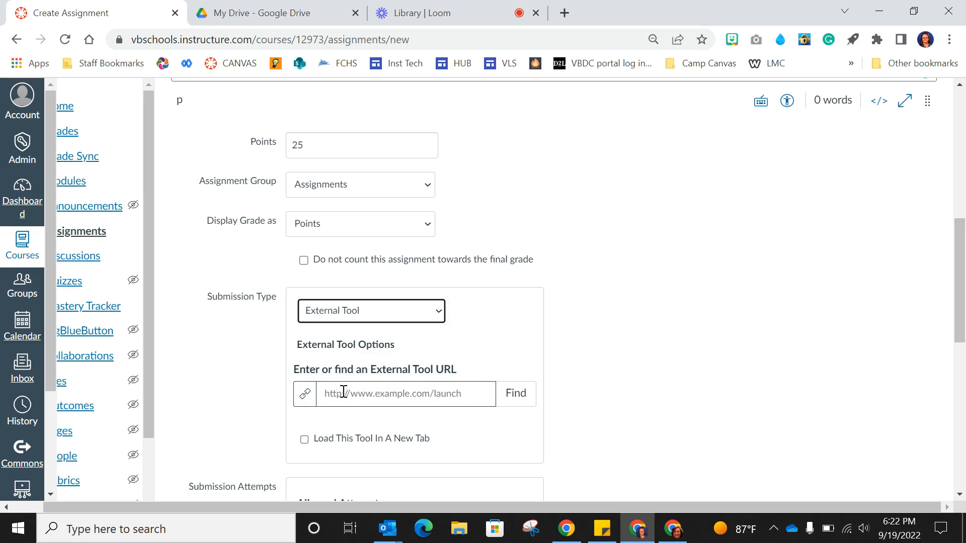
pyautogui.click(508, 401)
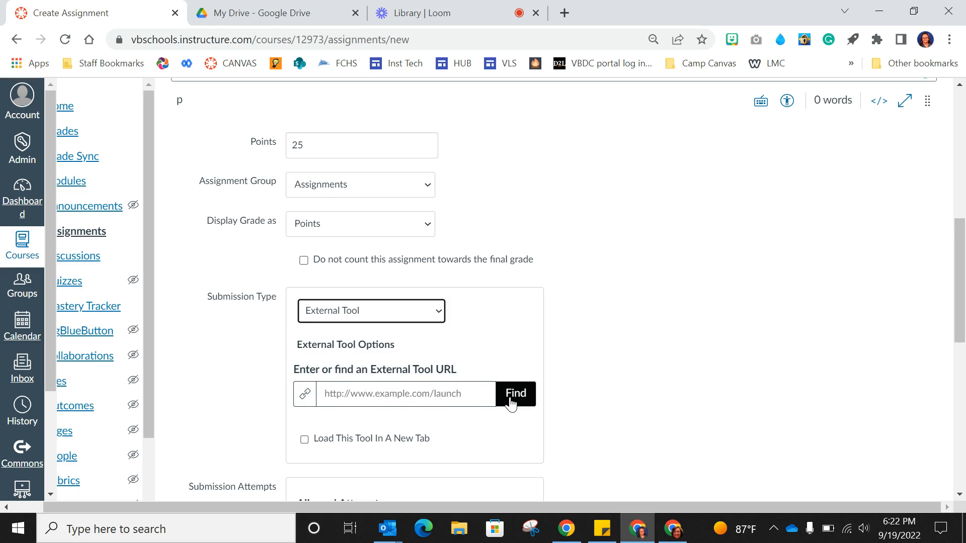
pyautogui.click(511, 403)
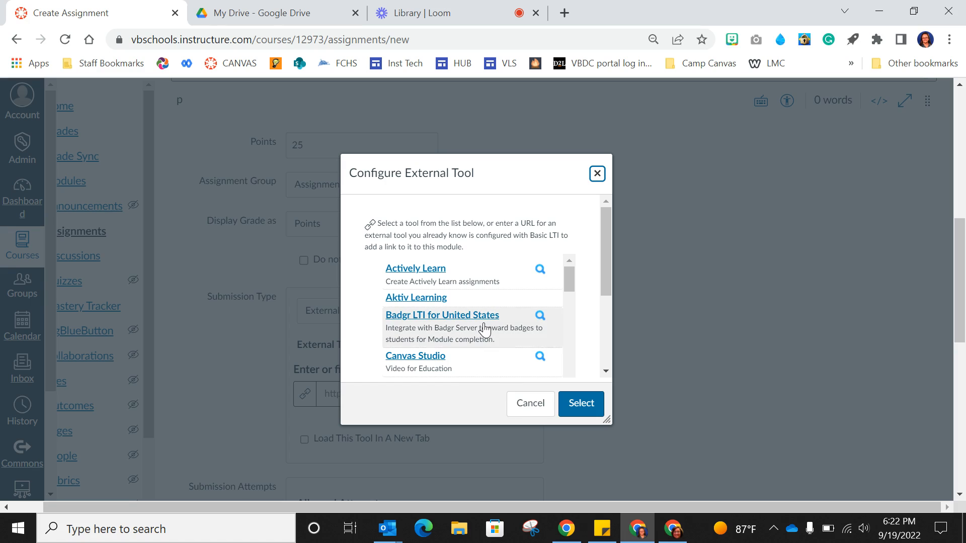
pyautogui.scroll(-2, 484, 329)
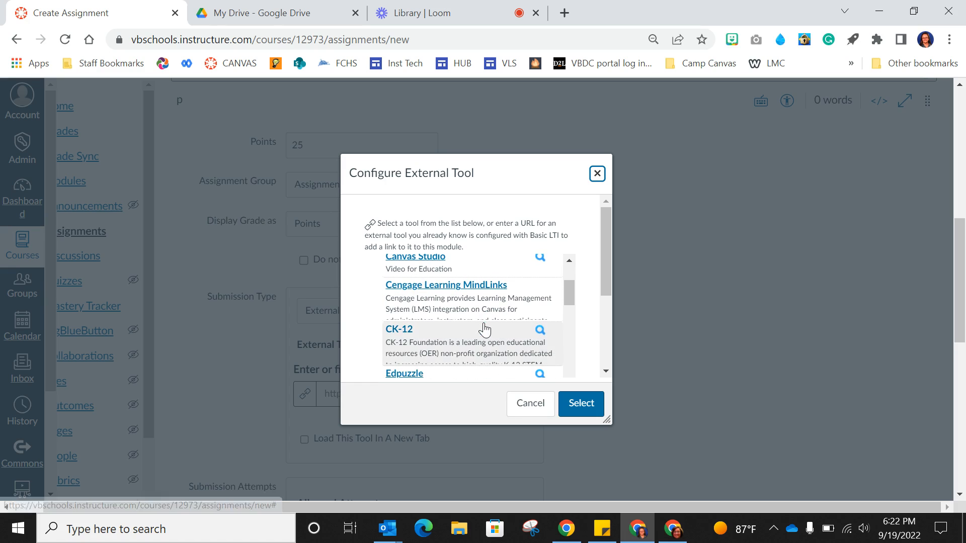
pyautogui.scroll(-2, 457, 312)
pyautogui.scroll(-1, 456, 312)
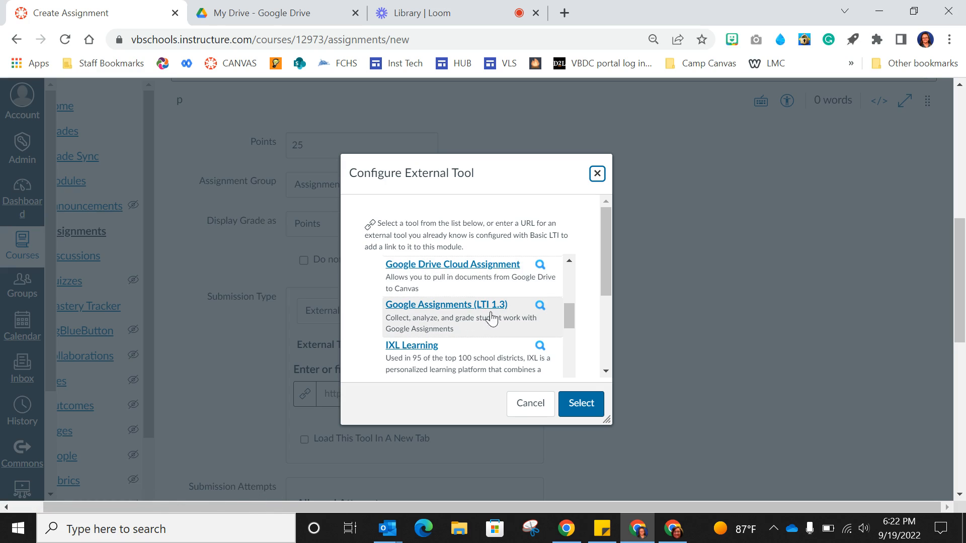
pyautogui.click(462, 316)
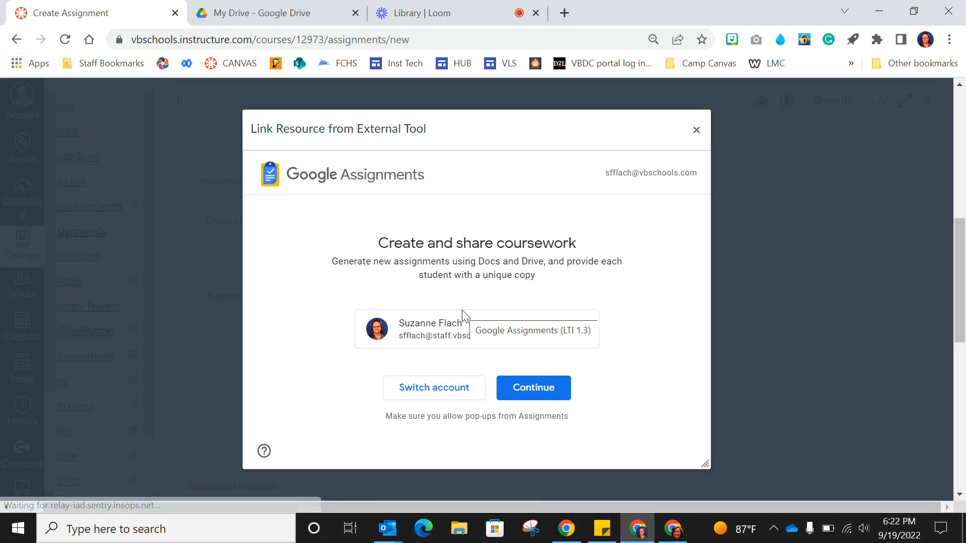
pyautogui.click(523, 387)
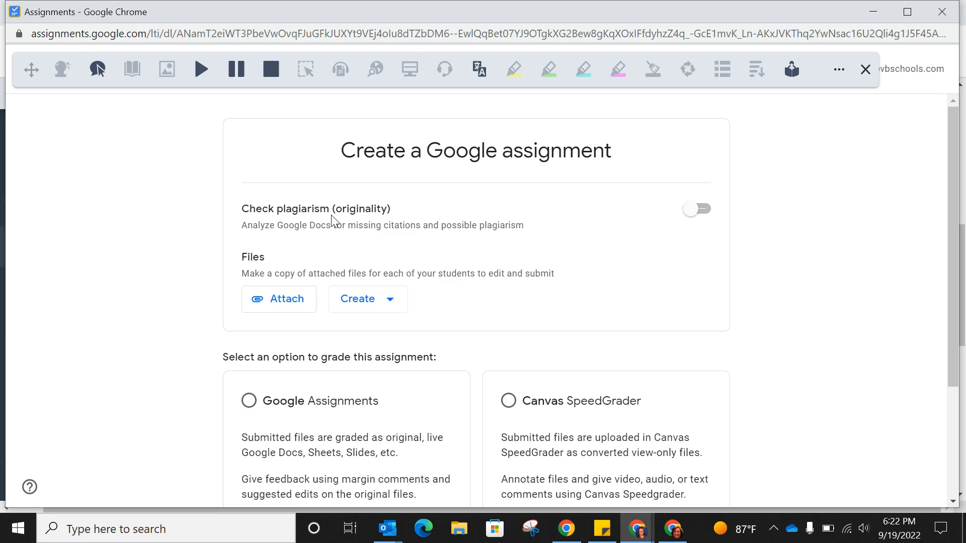
# Step: Attach the Google Doc "Rough Draft Essay #3" from the recent Drive files to the Google assignment
pyautogui.scroll(-1, 331, 220)
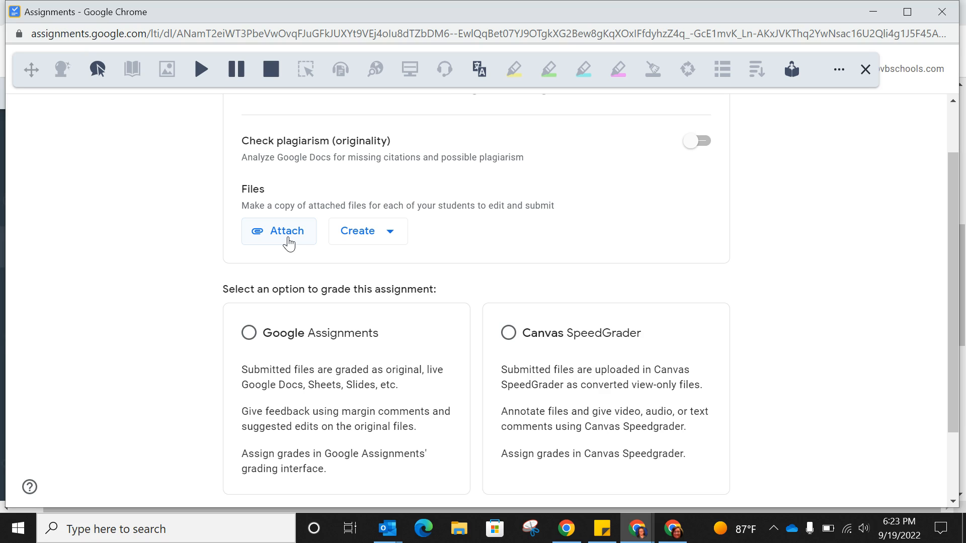
pyautogui.click(288, 242)
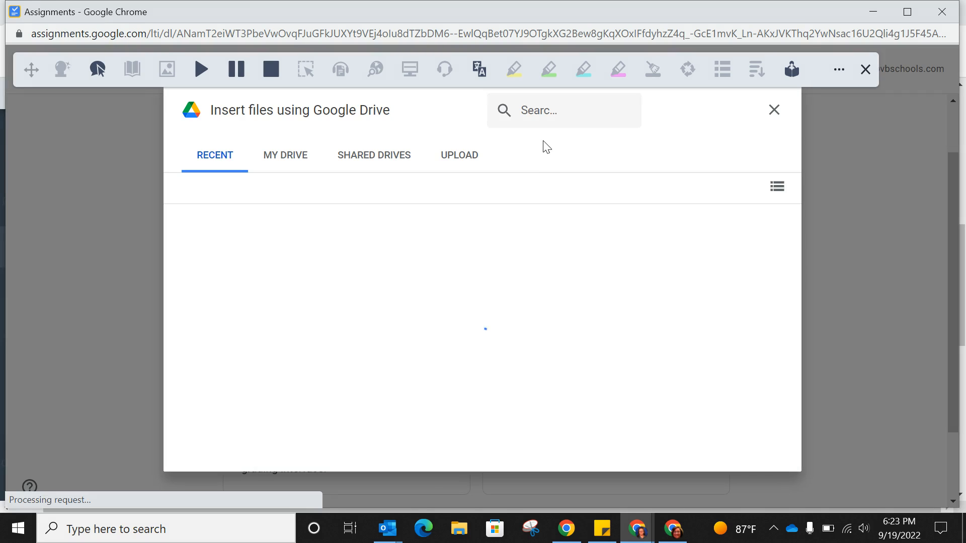
pyautogui.click(866, 70)
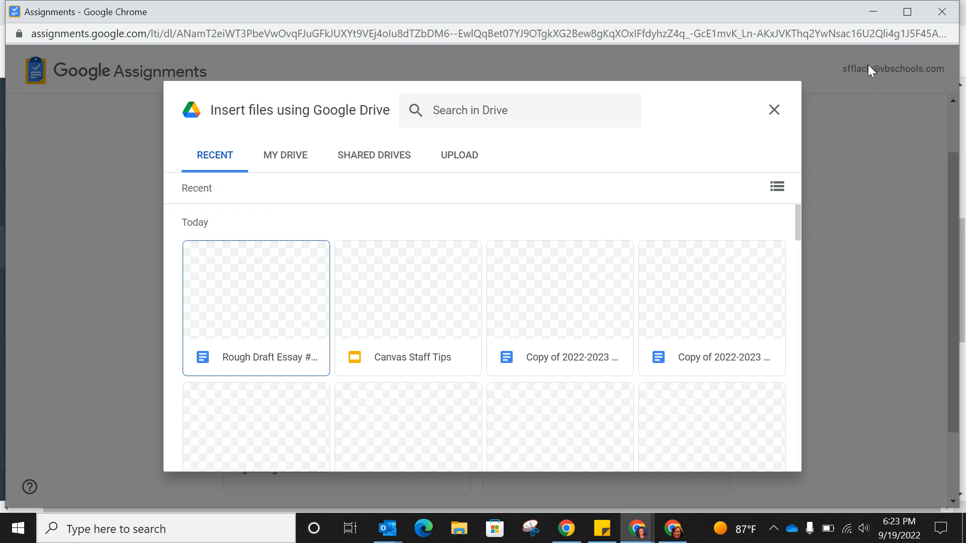
pyautogui.click(274, 302)
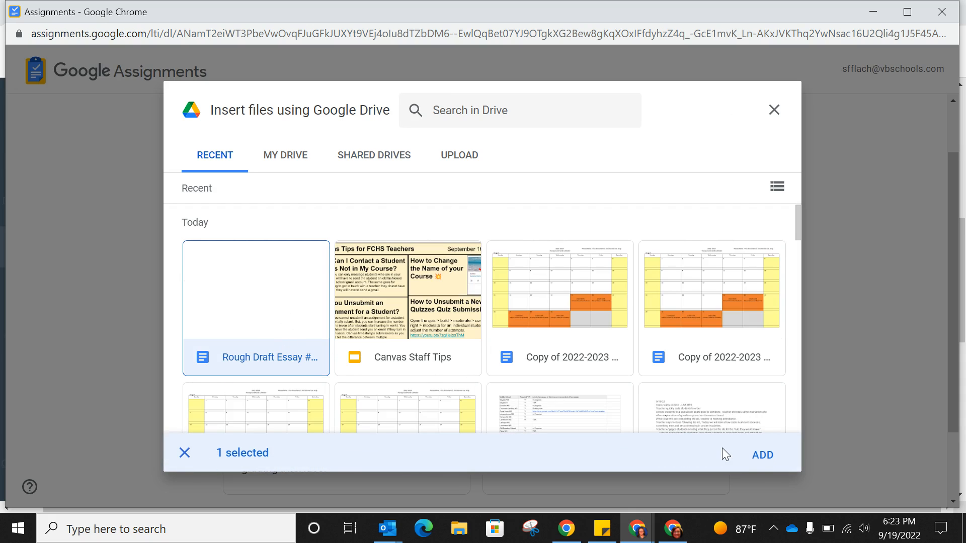
pyautogui.click(762, 457)
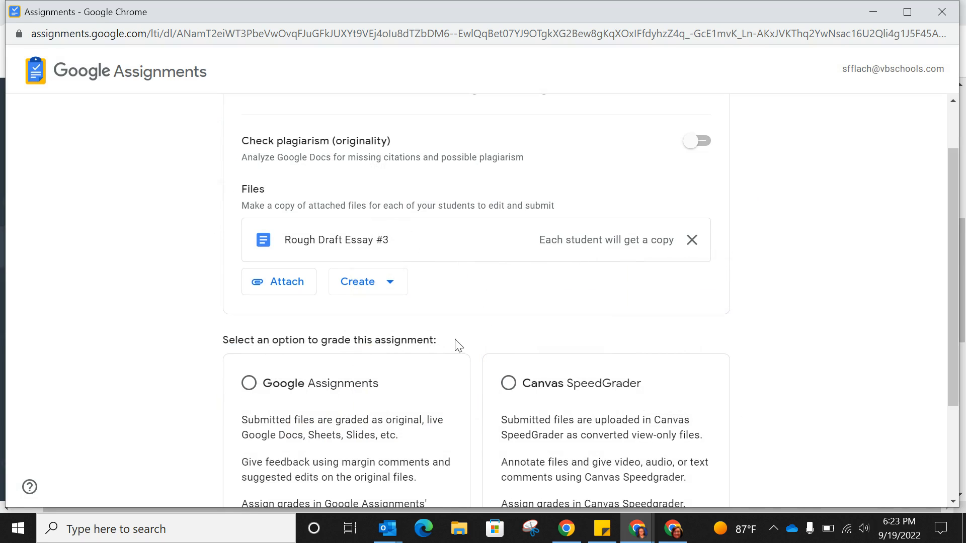
# Step: Create the Google assignment with Canvas SpeedGrader as the grading option and confirm it as the external tool
pyautogui.scroll(-2, 457, 378)
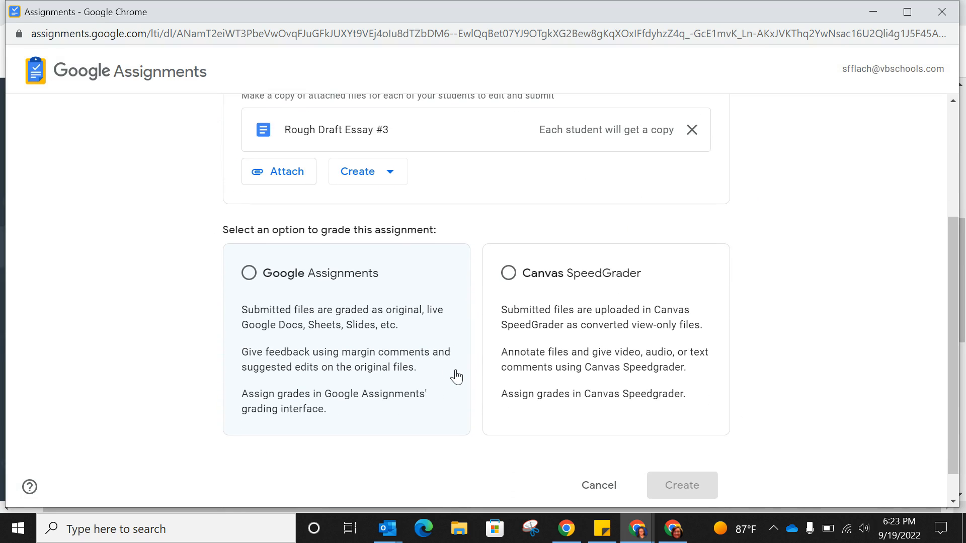
pyautogui.moveTo(456, 377); pyautogui.dragTo(577, 363)
pyautogui.click(577, 363)
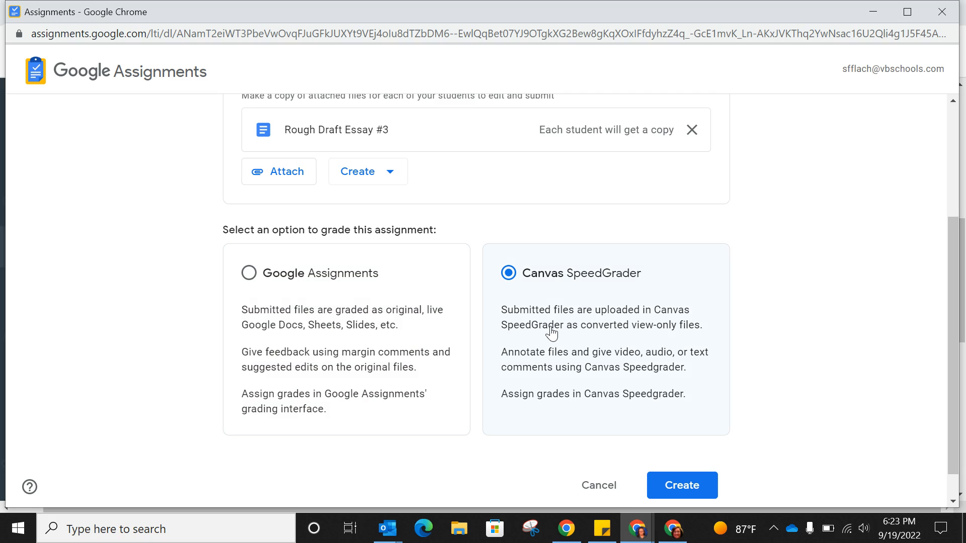
pyautogui.scroll(-1, 552, 333)
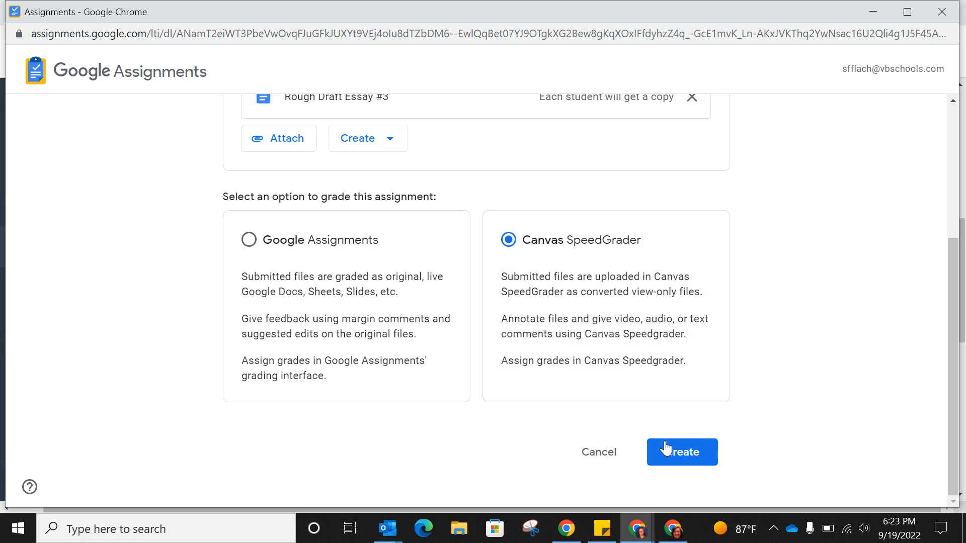
pyautogui.click(670, 456)
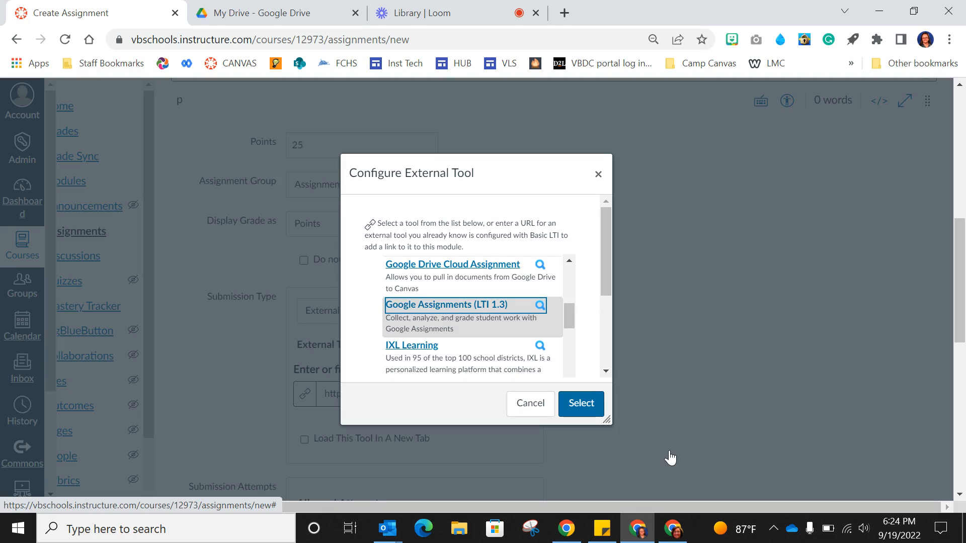
pyautogui.click(582, 406)
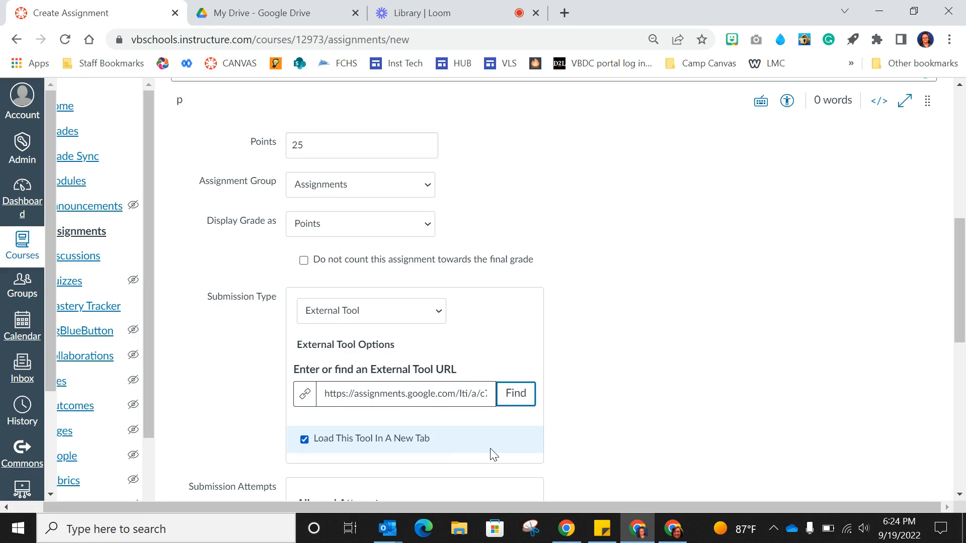
# Step: Leave the allowed attempts at Unlimited and include the assignment's grades in the Sync to Synergy setting
pyautogui.scroll(-4, 599, 453)
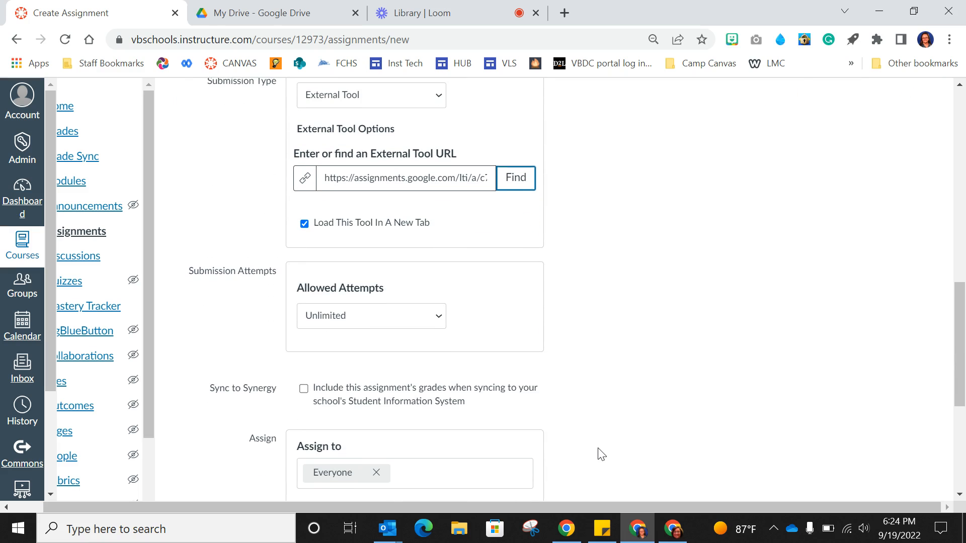
pyautogui.click(439, 317)
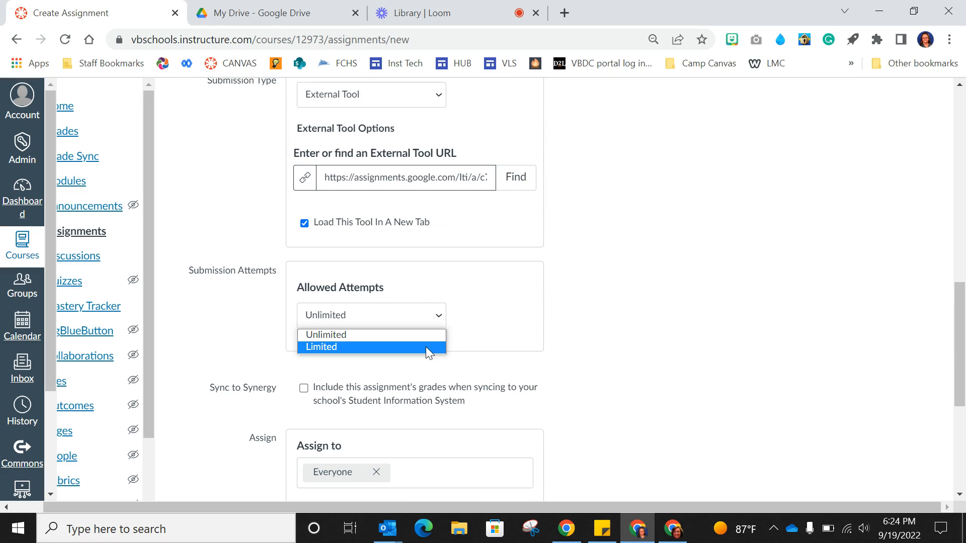
pyautogui.click(558, 320)
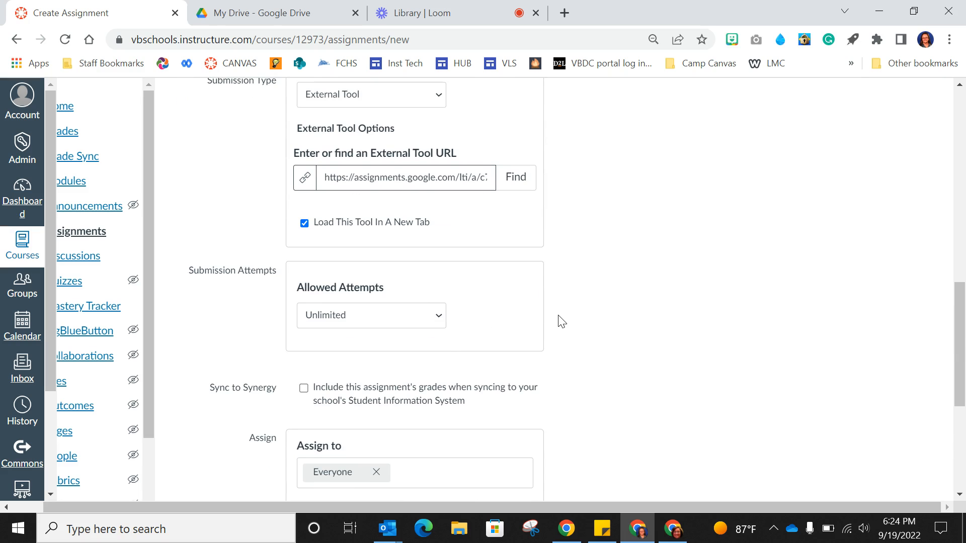
pyautogui.scroll(-1, 562, 322)
pyautogui.scroll(-3, 563, 322)
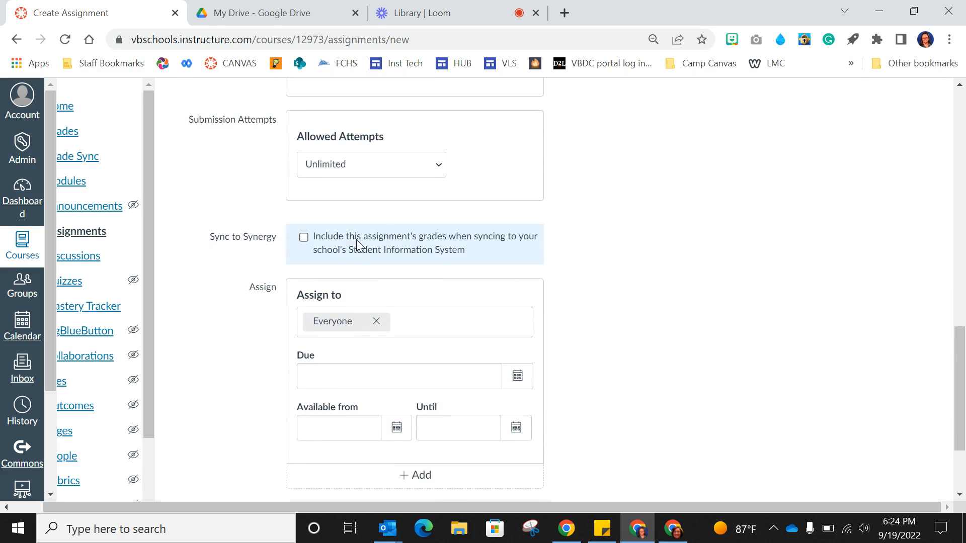
pyautogui.click(304, 238)
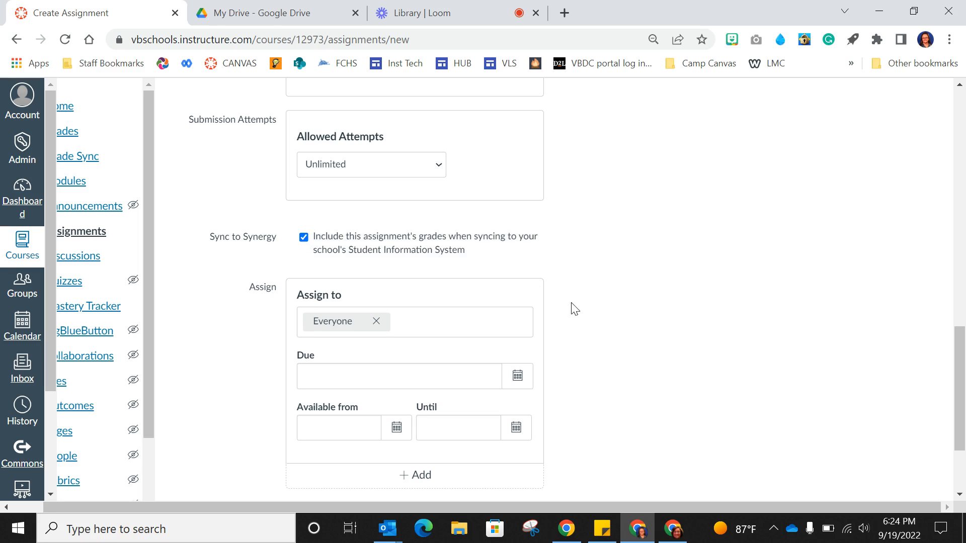
# Step: Set the assignment's due date to Sep 29, 2022, 11:59 PM for Everyone, and save and publish it
pyautogui.click(516, 376)
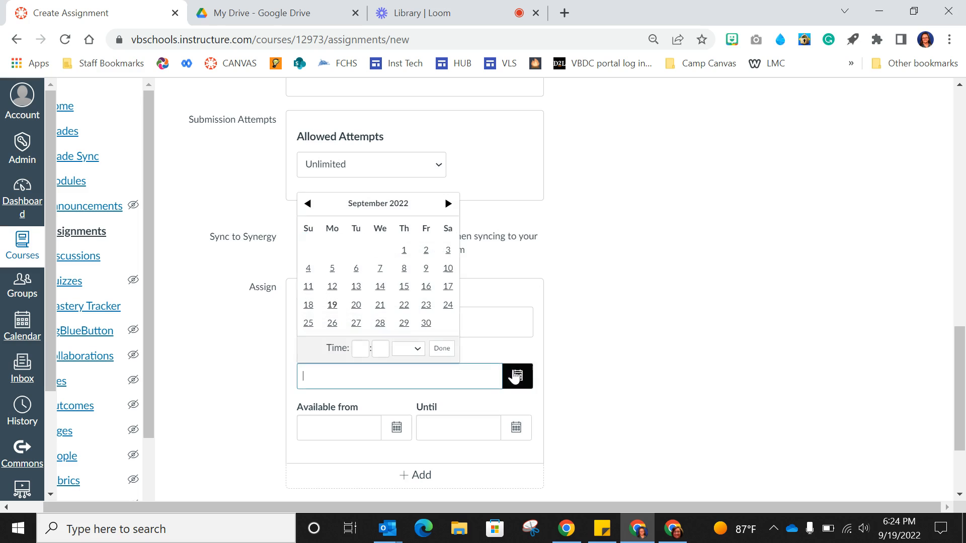
pyautogui.click(406, 325)
pyautogui.click(440, 348)
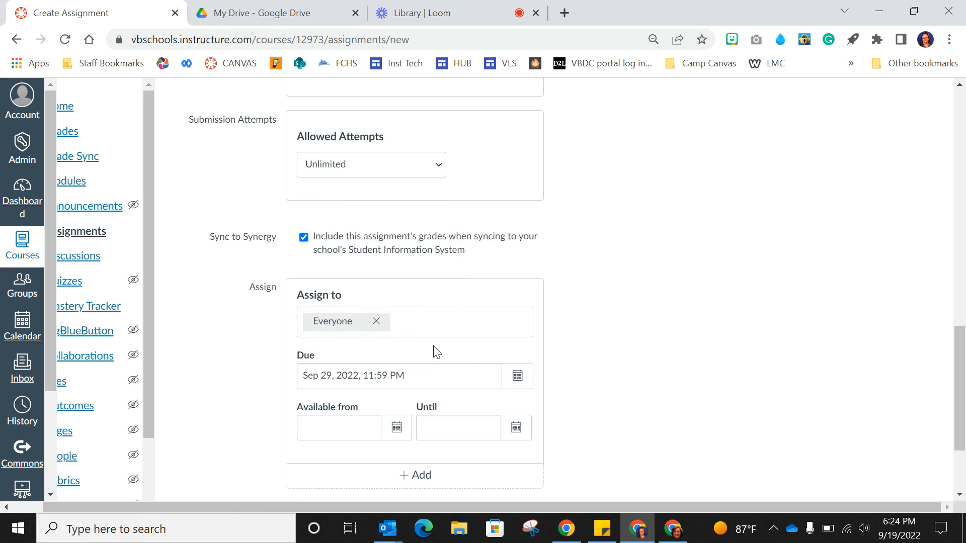
pyautogui.scroll(-2, 629, 410)
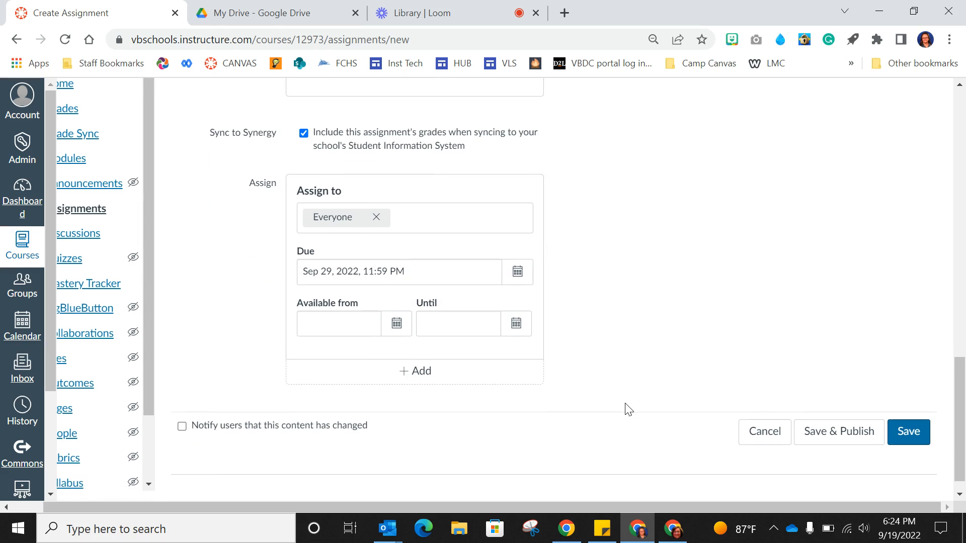
pyautogui.click(839, 438)
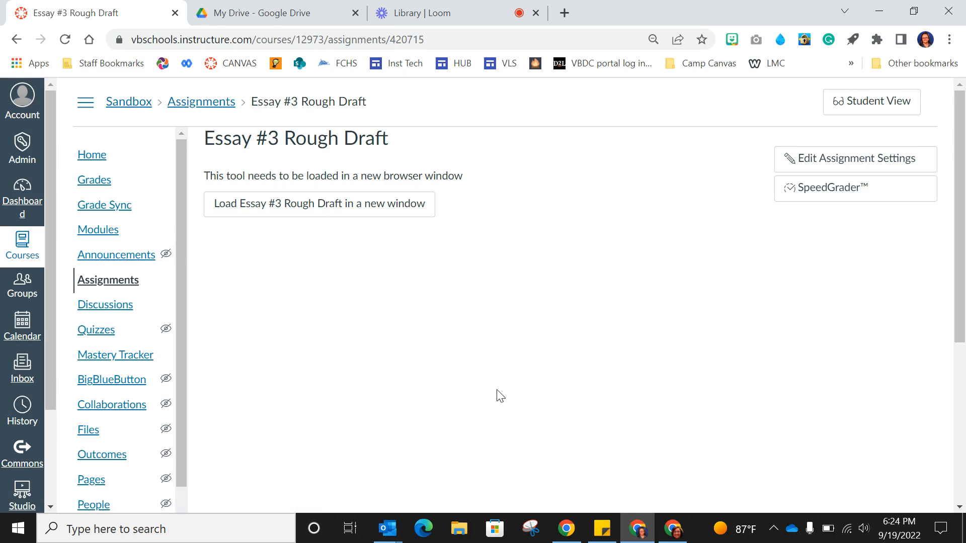
# Step: Add the existing assignment "Essay #3 Rough Draft" to the "Week 3 September 19-23, 2022" module without indentation
pyautogui.click(91, 232)
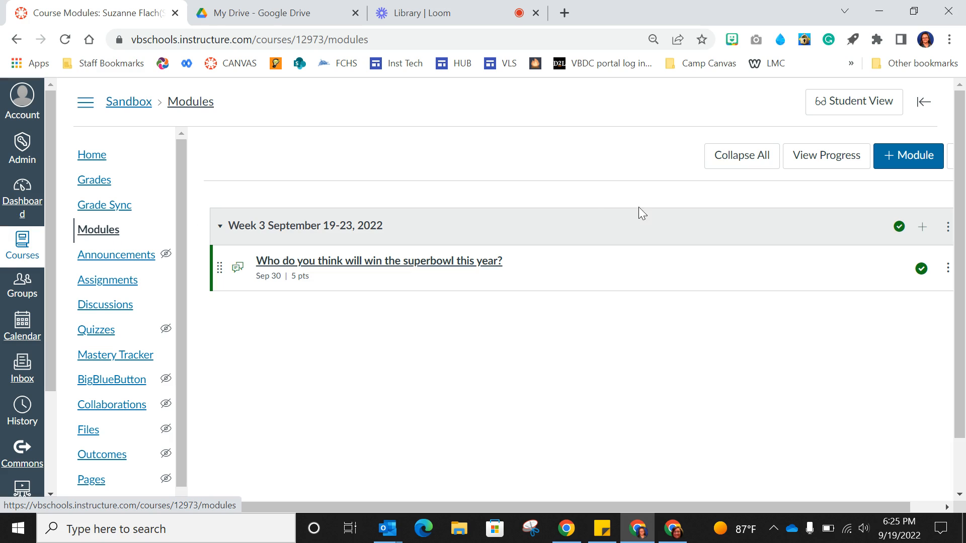
pyautogui.click(923, 228)
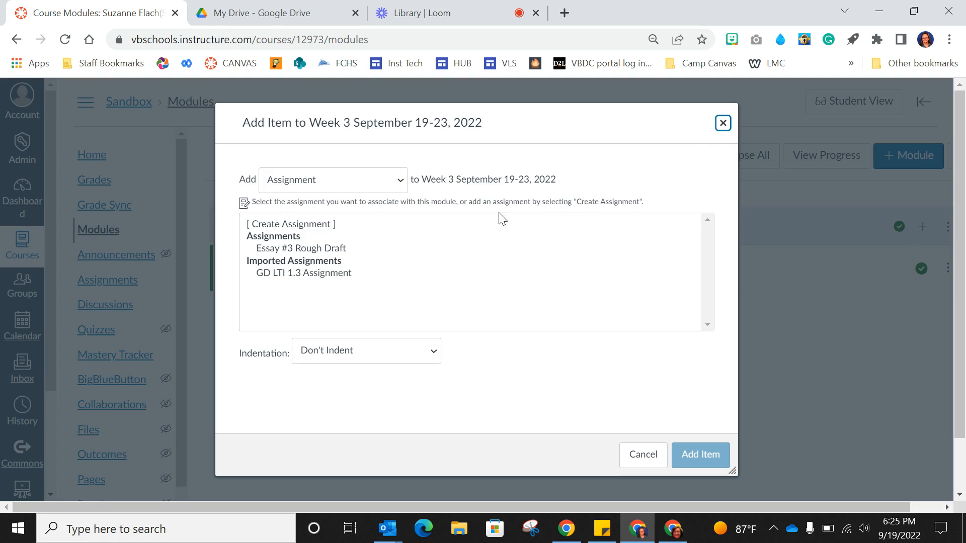
pyautogui.click(401, 184)
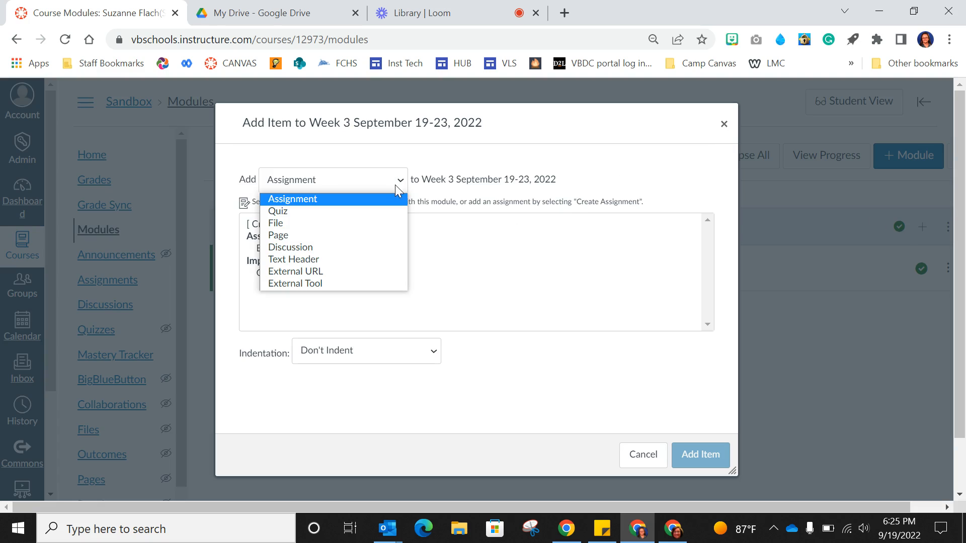
pyautogui.click(392, 199)
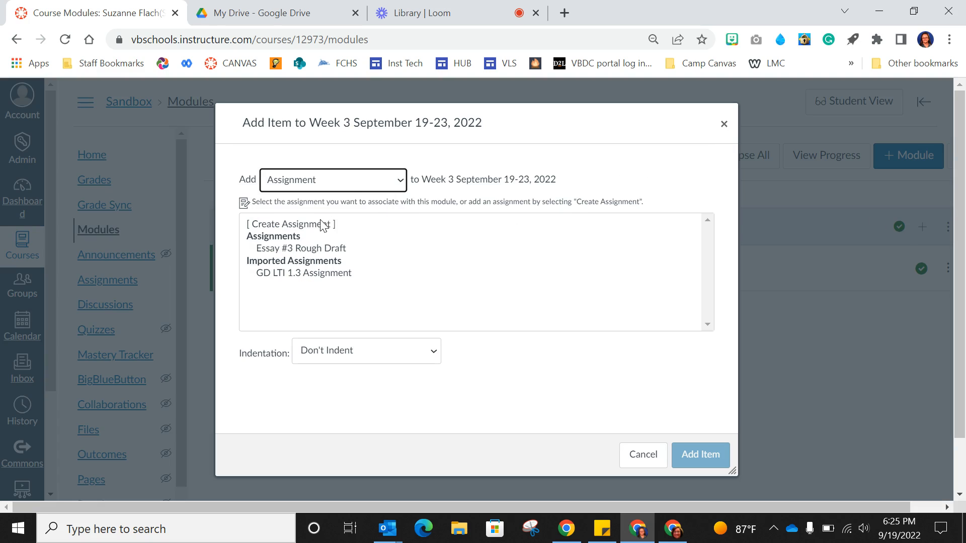
pyautogui.click(300, 249)
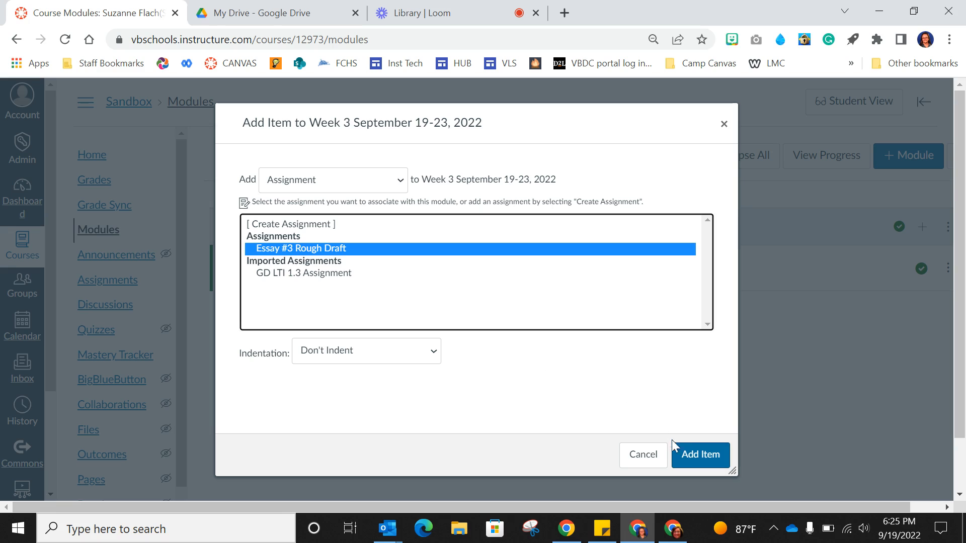
pyautogui.click(696, 456)
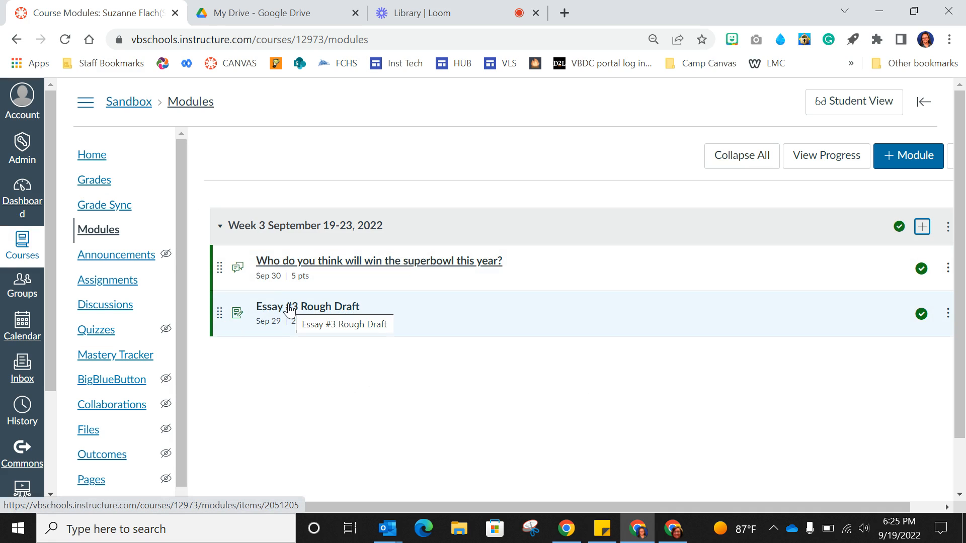
# Step: Check the course gradebook for the Essay #3 Rough Draft column and return to the course modules
pyautogui.click(90, 185)
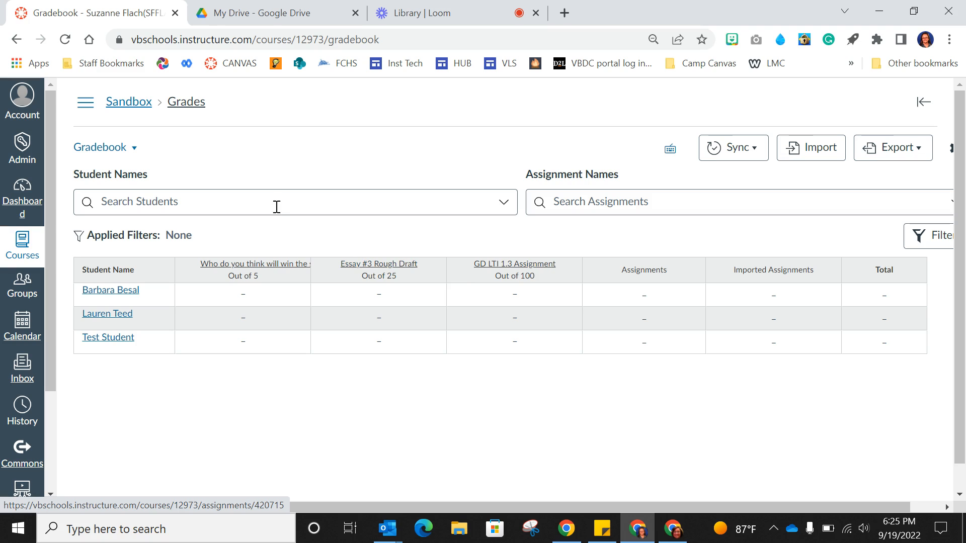
pyautogui.click(86, 106)
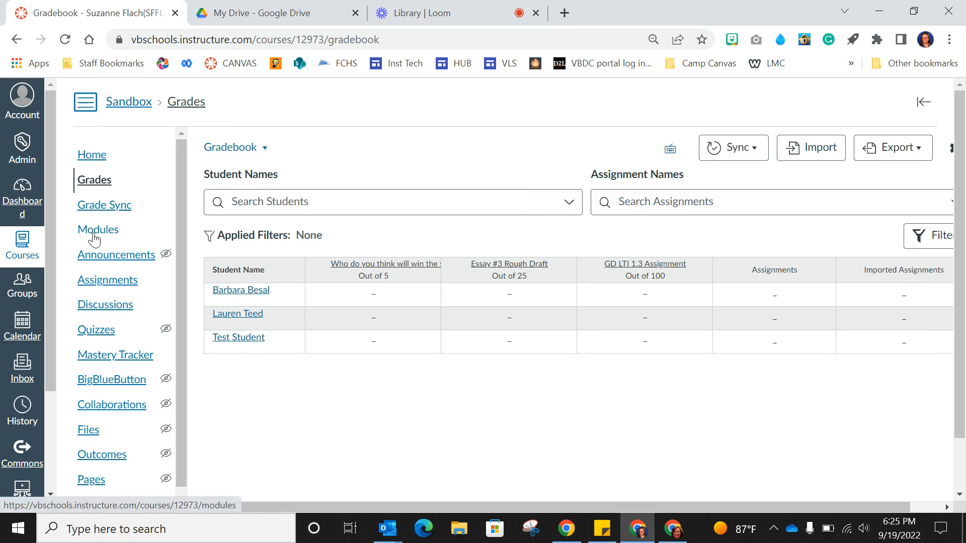
pyautogui.click(109, 233)
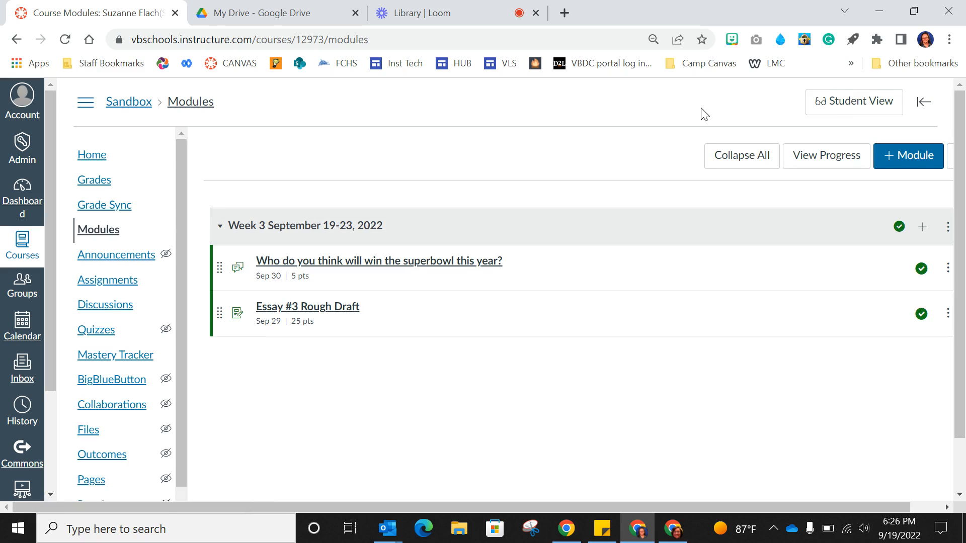
# Step: Preview Essay #3 Rough Draft in Student View, including loading it in a new window, and leave Student View
pyautogui.click(834, 112)
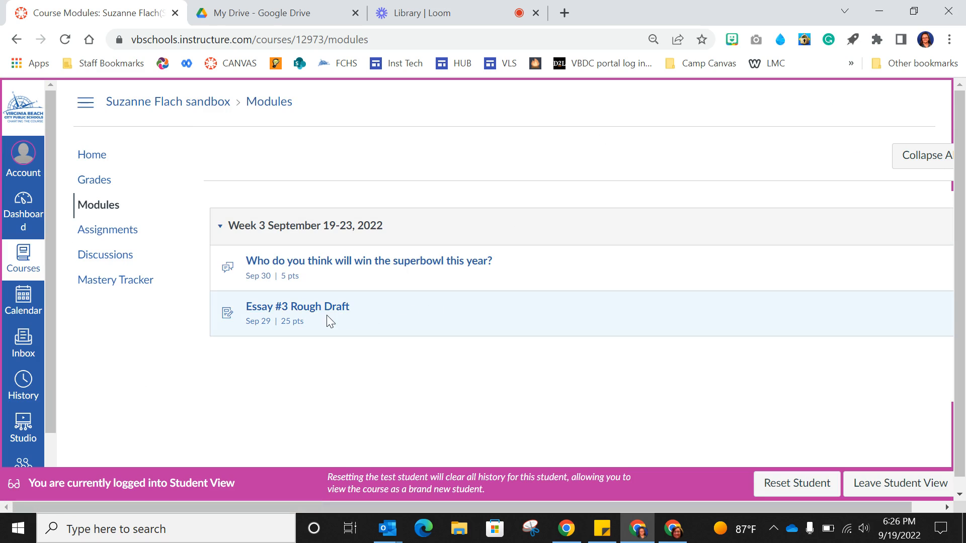
pyautogui.click(313, 307)
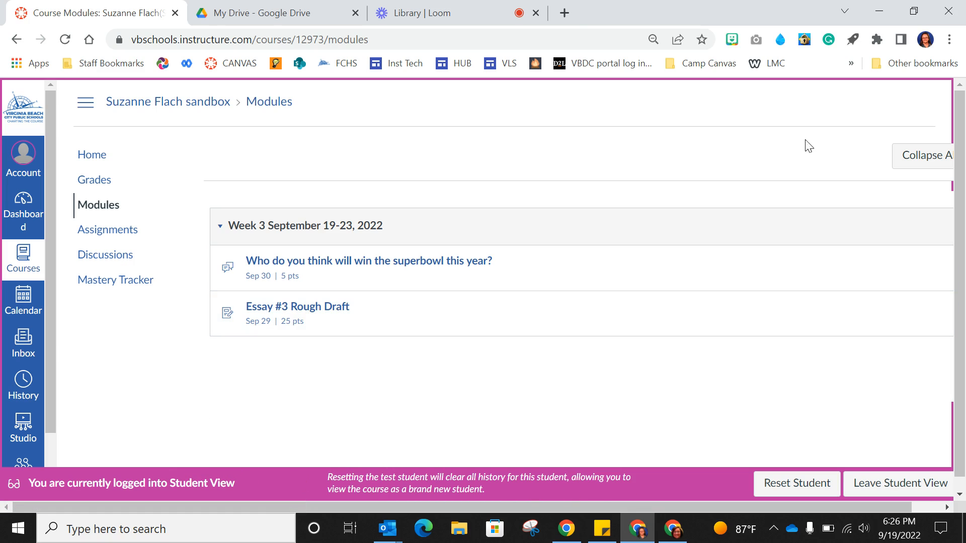
pyautogui.click(332, 312)
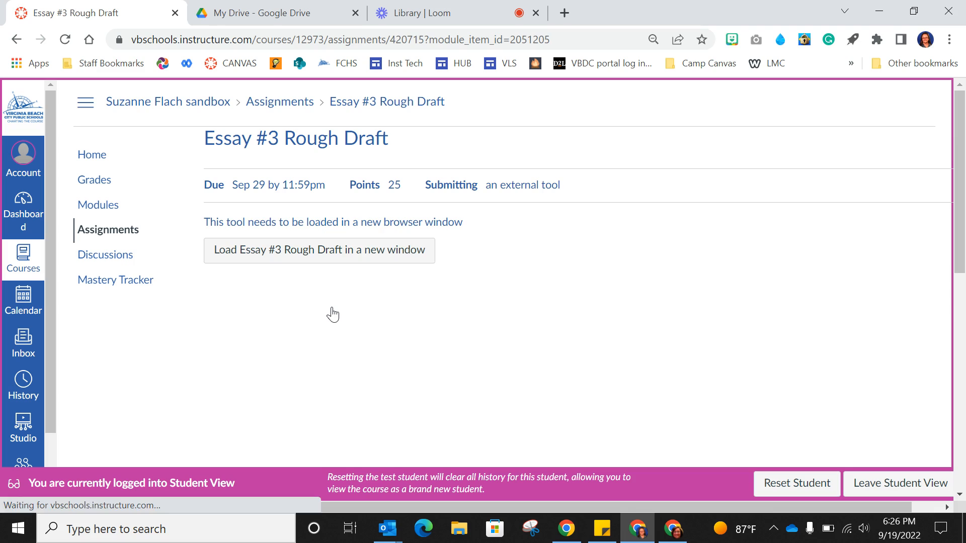
pyautogui.click(331, 262)
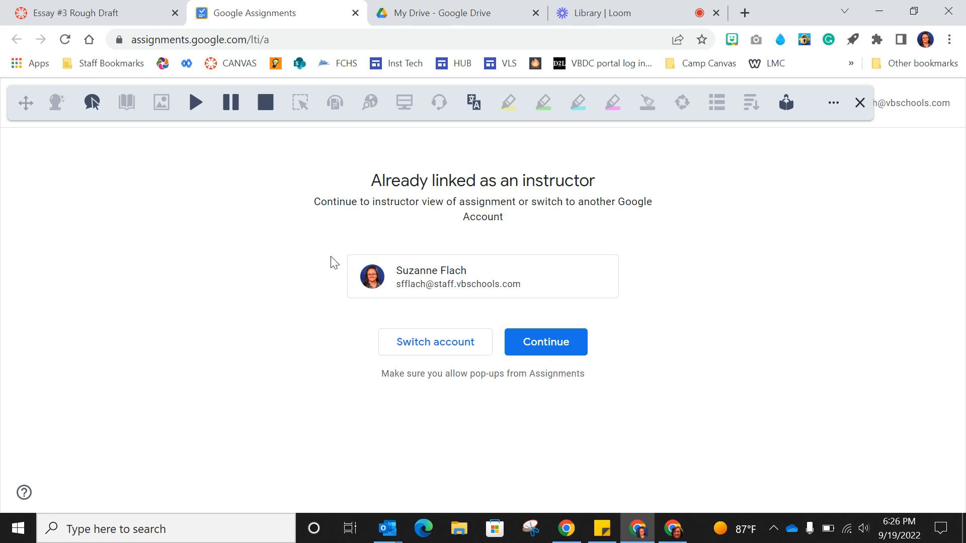
pyautogui.click(50, 18)
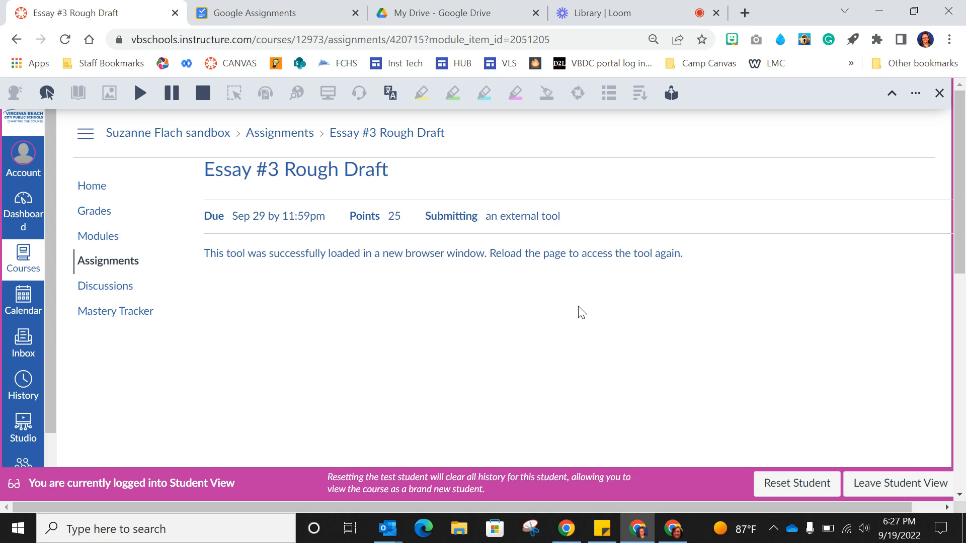
pyautogui.click(868, 480)
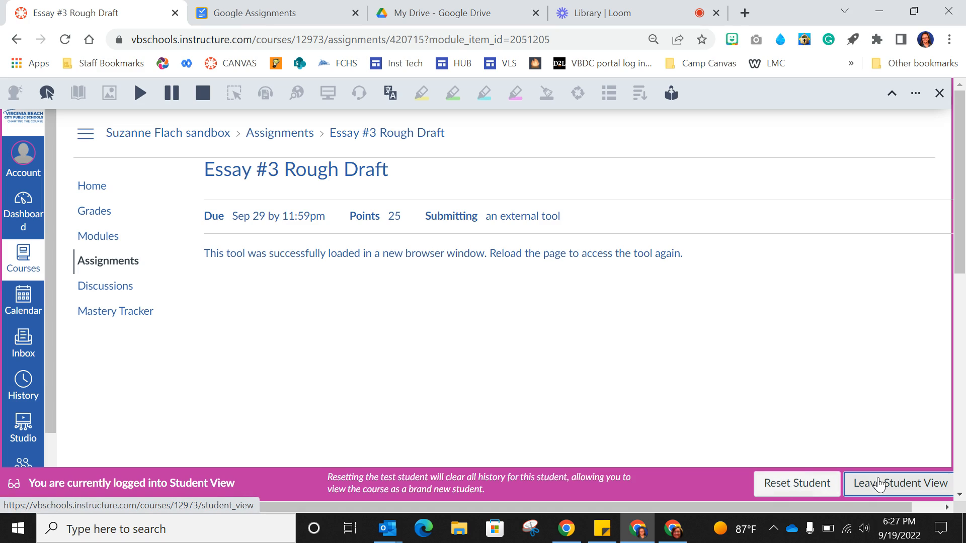